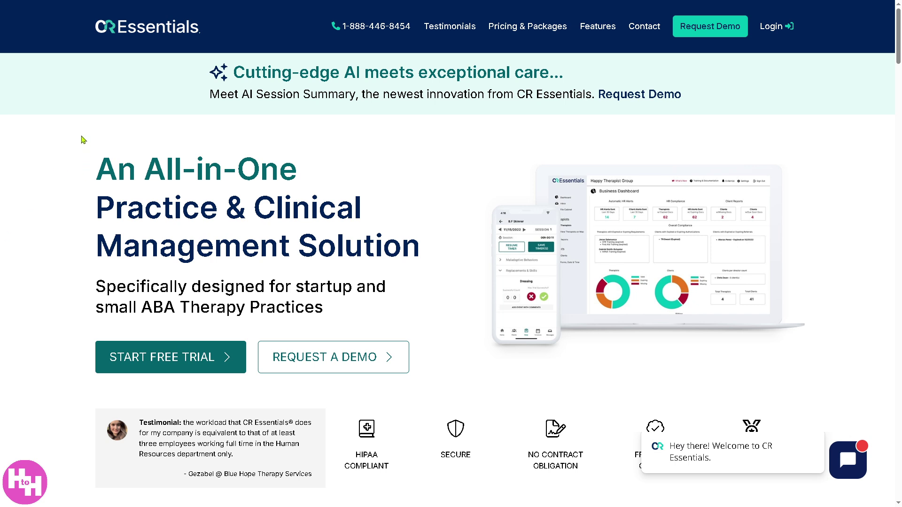
- Start the free trial sign-up from the CR Essentials homepage
key(F11)
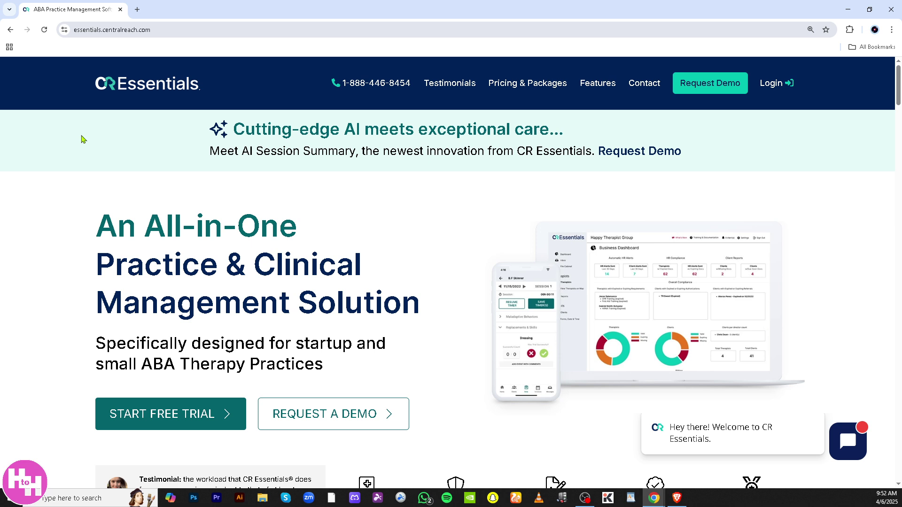
key(F11)
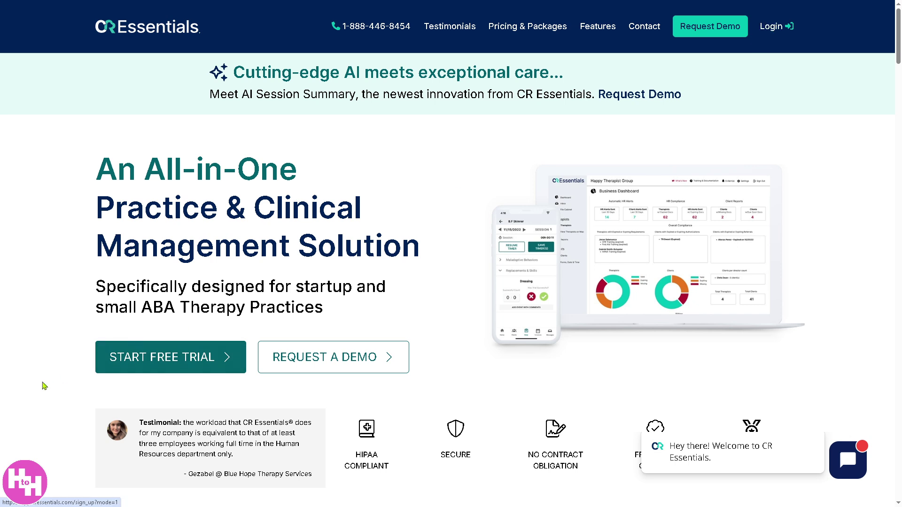
click(155, 365)
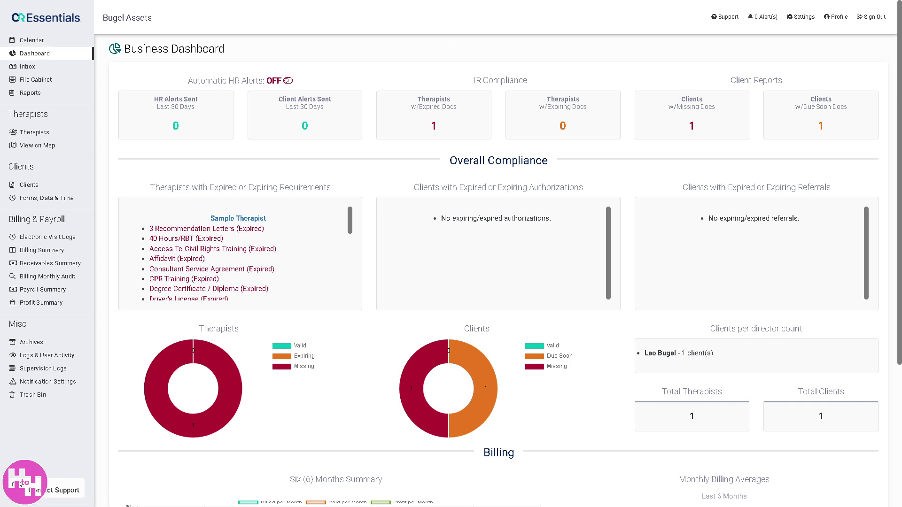
- Open the weekly calendar and examine the new-event form's event types, therapist, client and date fields
scroll(498, 273, down, 2)
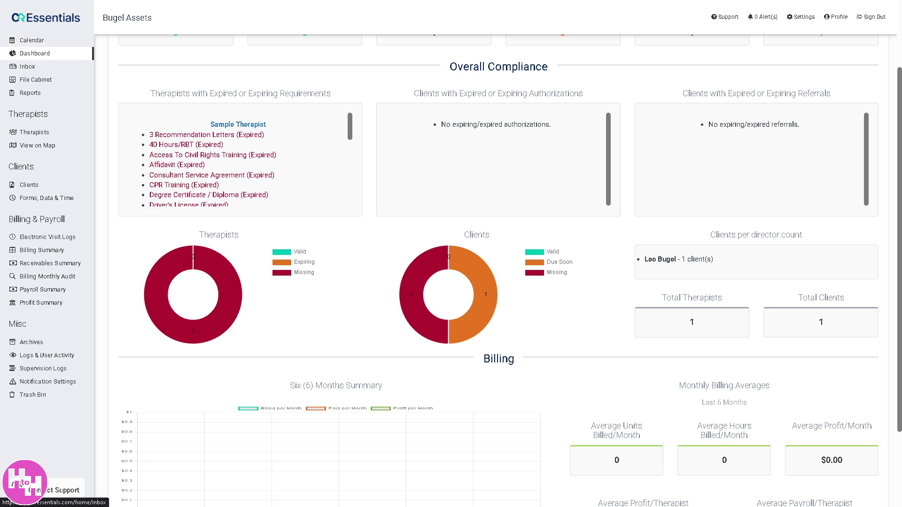
click(31, 40)
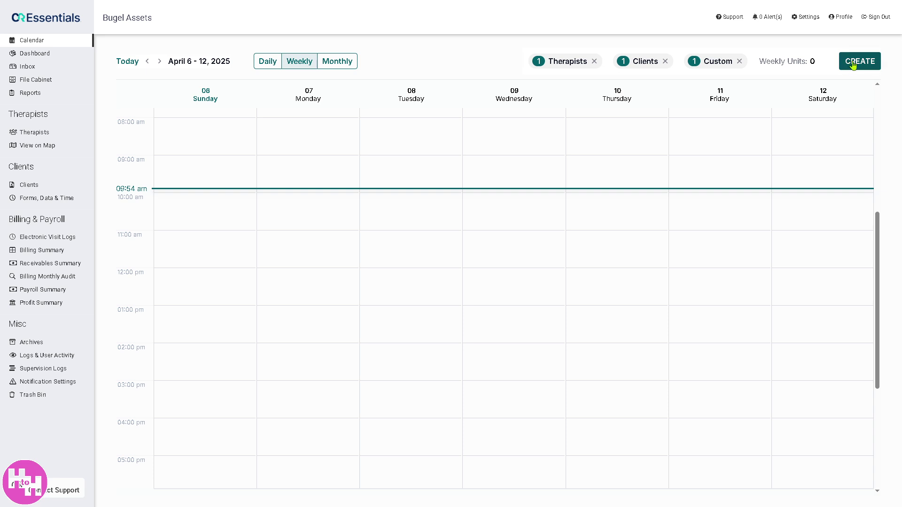
click(853, 65)
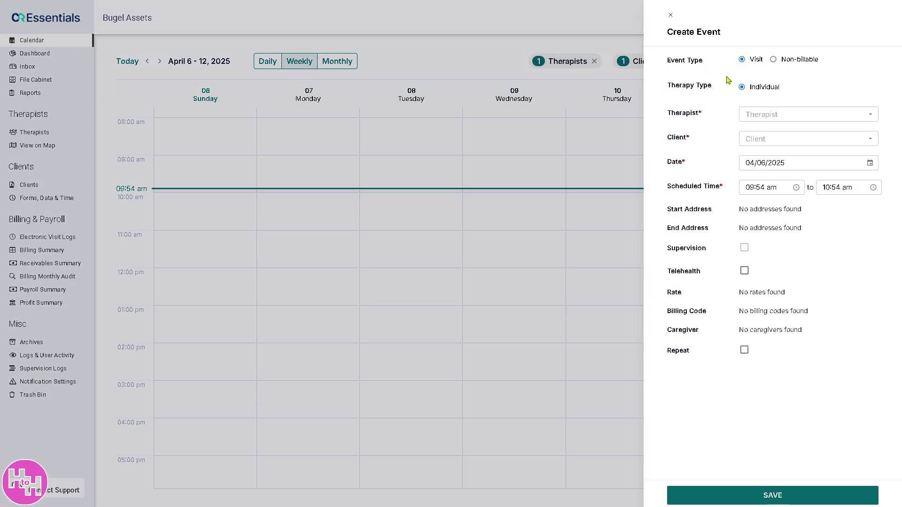
click(773, 61)
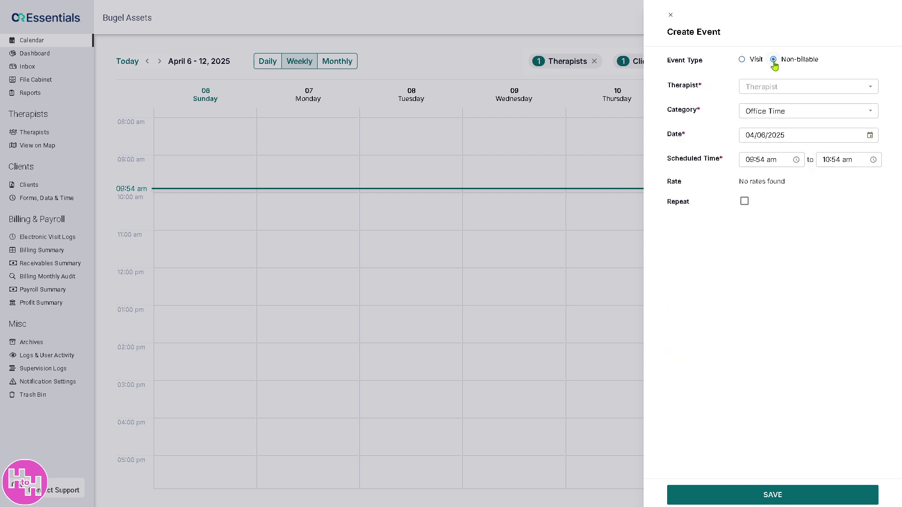
click(743, 60)
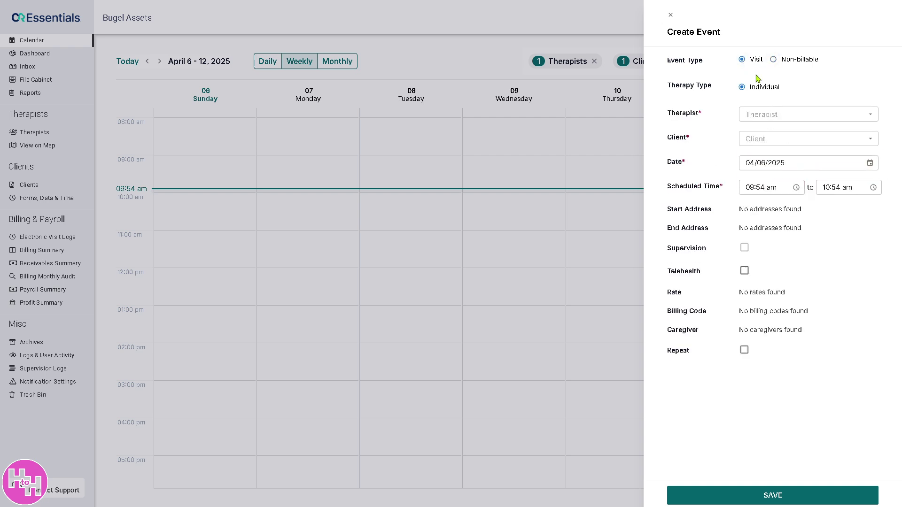
click(804, 116)
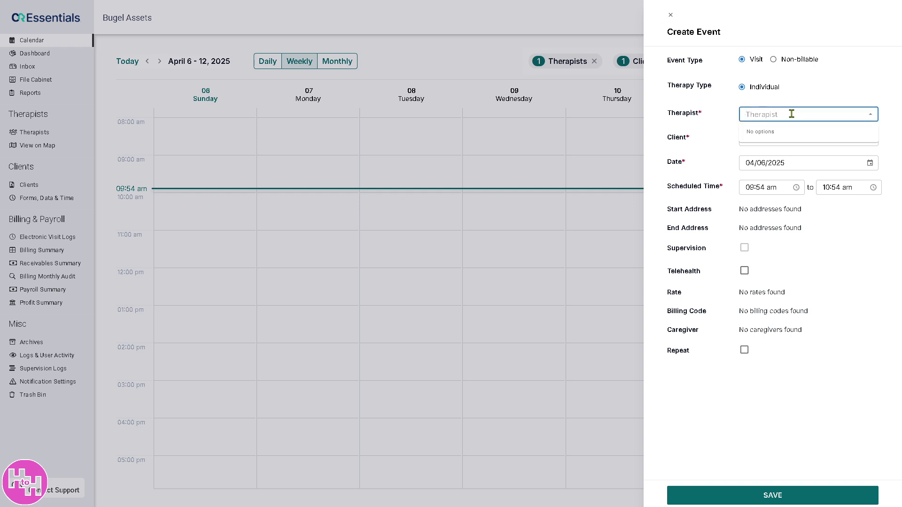
click(752, 139)
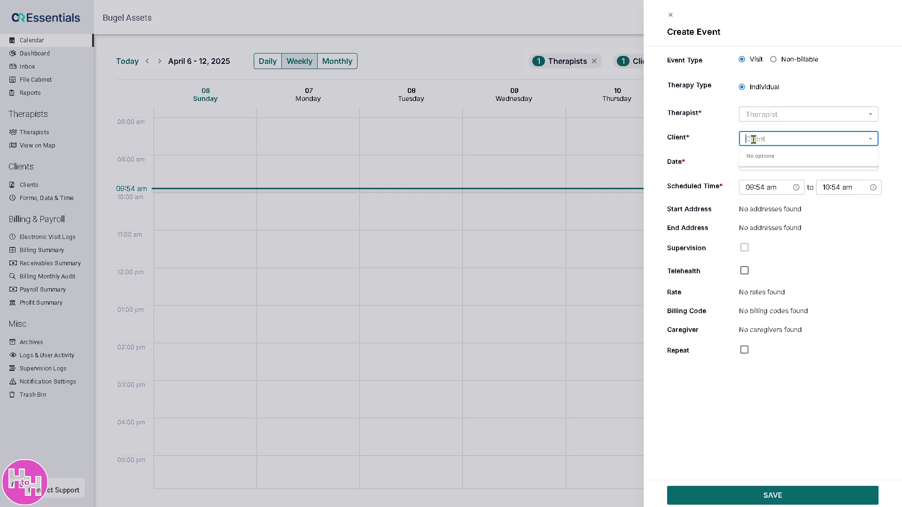
click(759, 162)
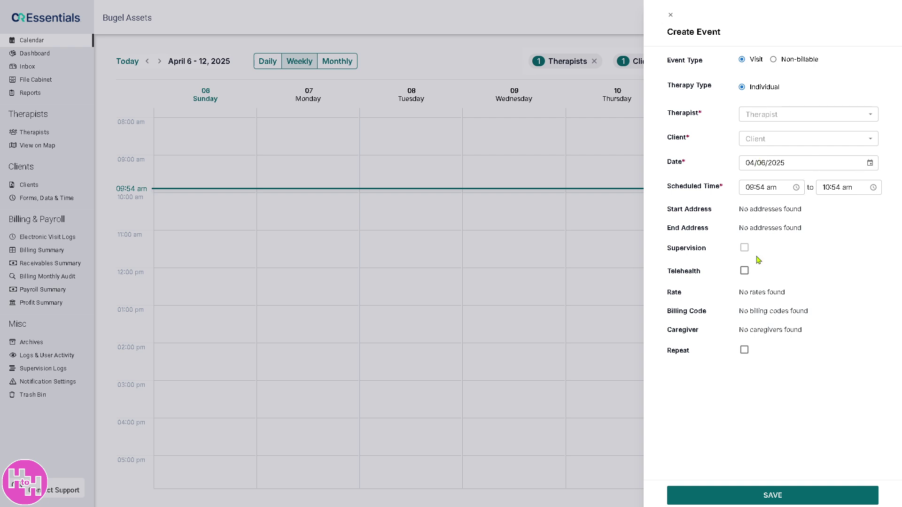
- Try to save an individual Visit event without choosing a therapist or client, and close the event form
click(762, 115)
click(745, 499)
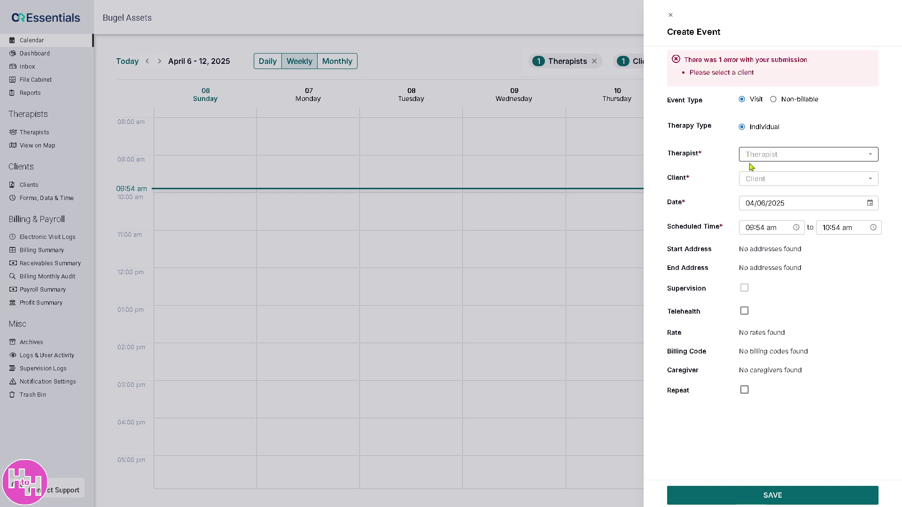
click(754, 179)
click(715, 194)
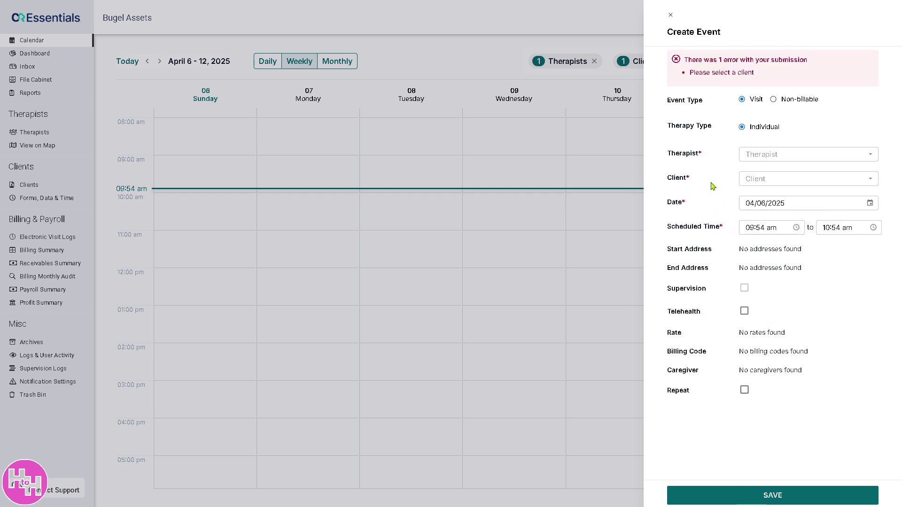
click(671, 16)
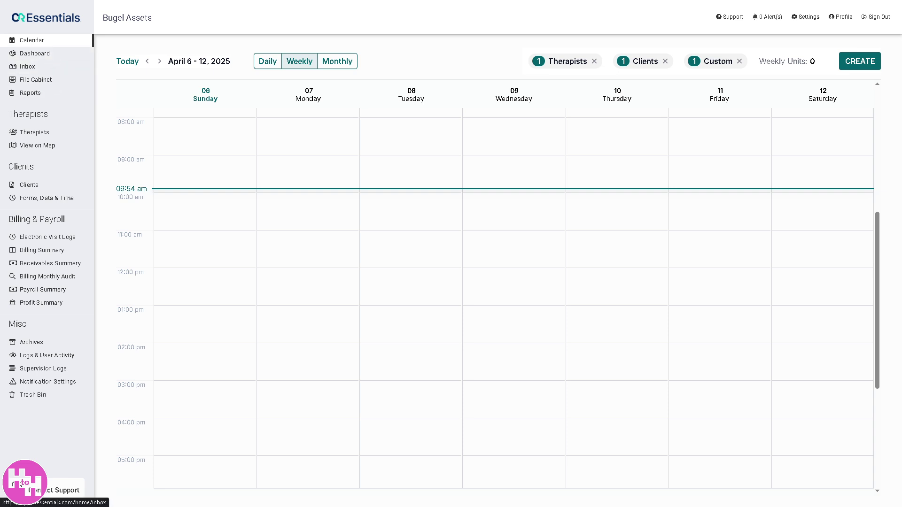
- Return to the business dashboard and review its alerts and overall compliance sections
click(42, 54)
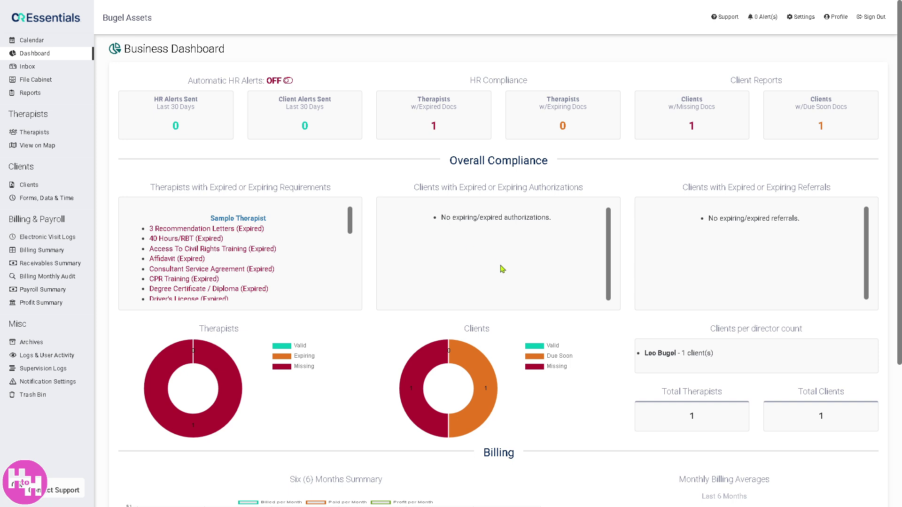
scroll(502, 268, down, 1)
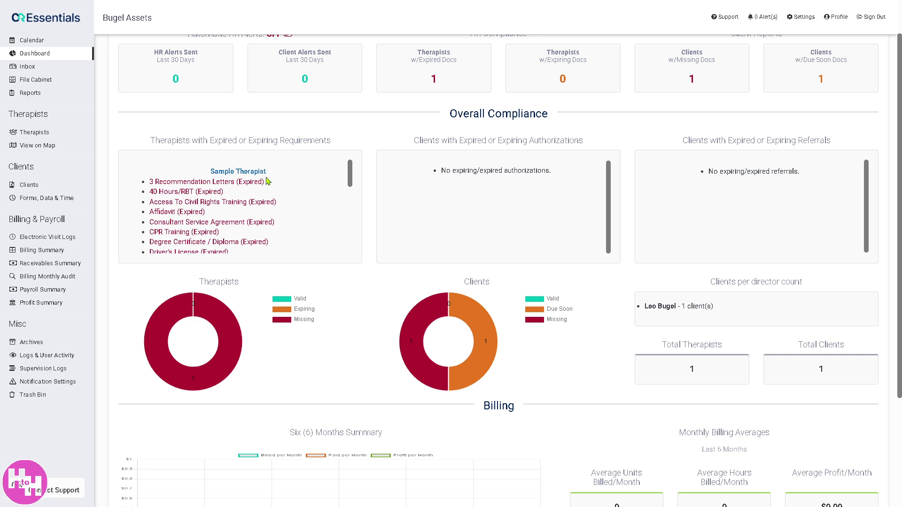
scroll(285, 158, up, 1)
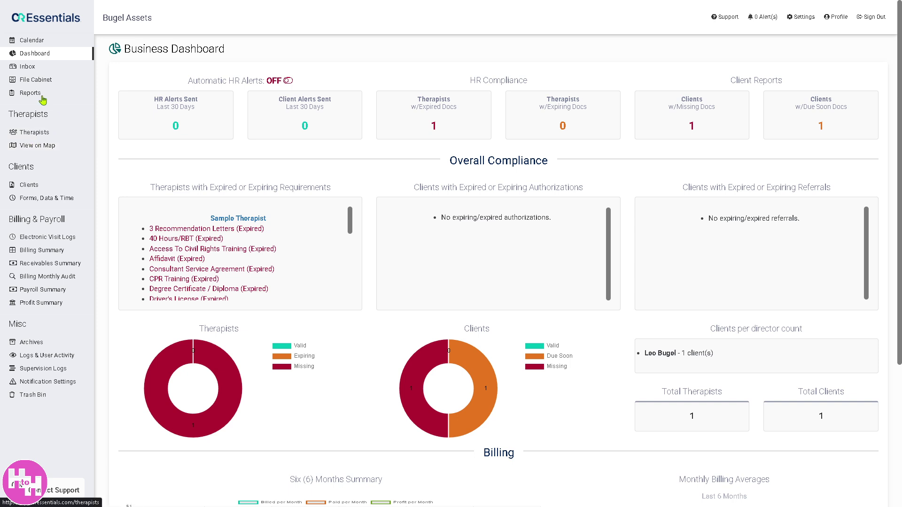
- Open the inbox and examine its document filters, including the Document Status options
click(30, 66)
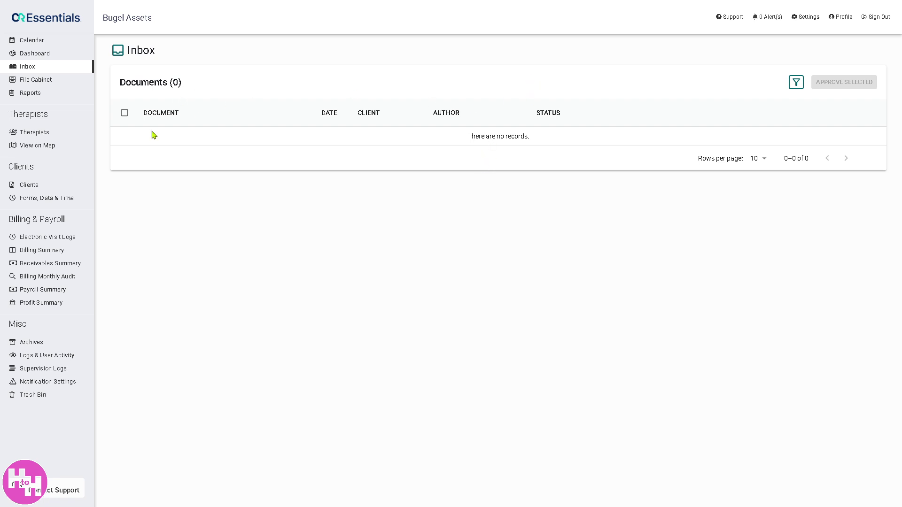
click(798, 85)
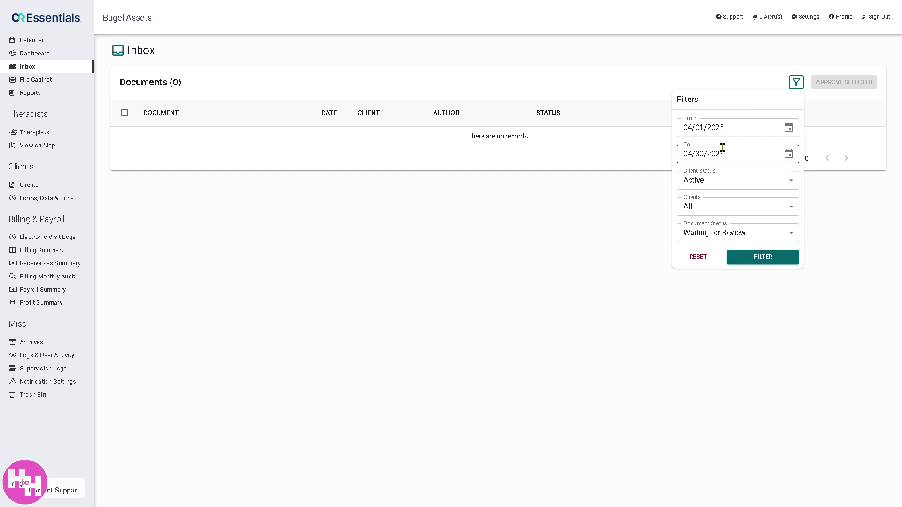
click(741, 235)
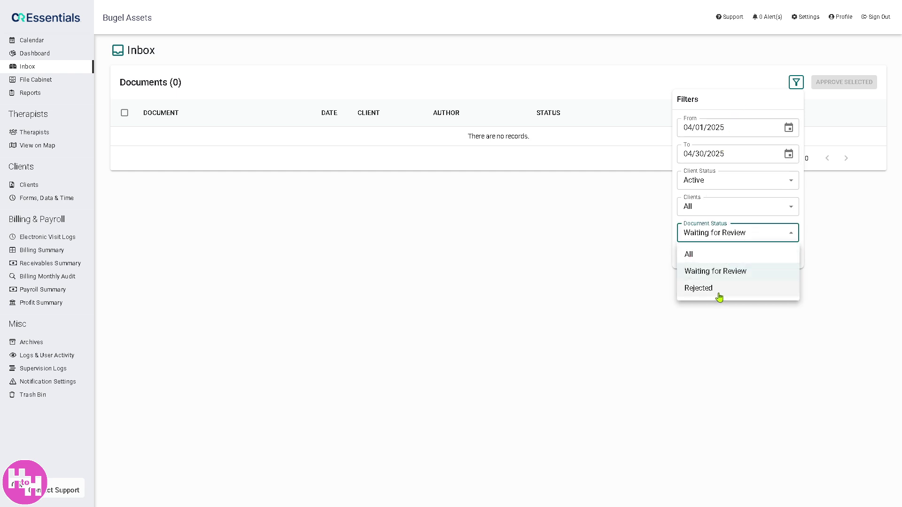
click(556, 218)
- Start a new file upload in the File Cabinet with the title "How to use CENTRALREACH"
click(28, 81)
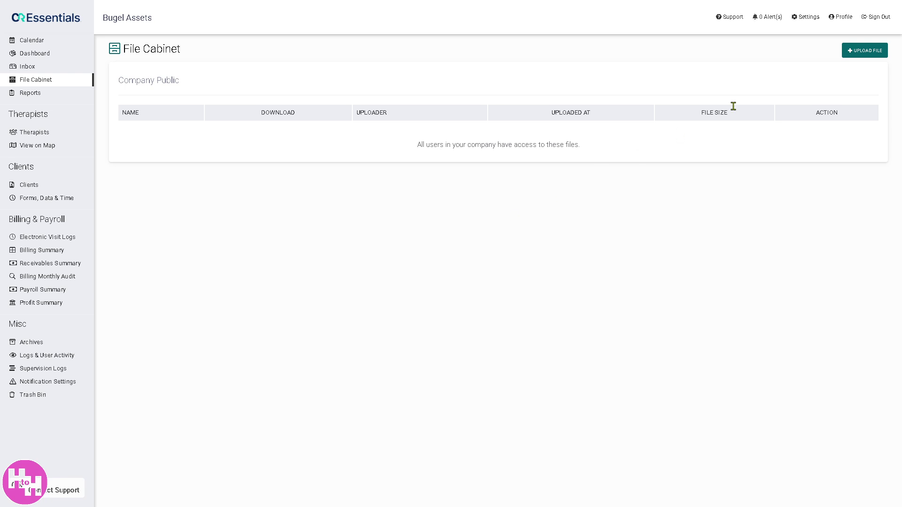
click(885, 56)
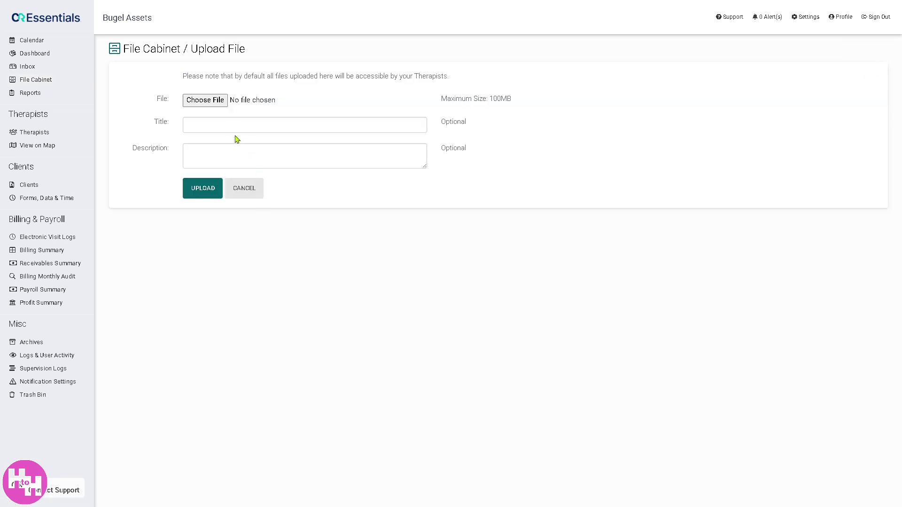
click(220, 127)
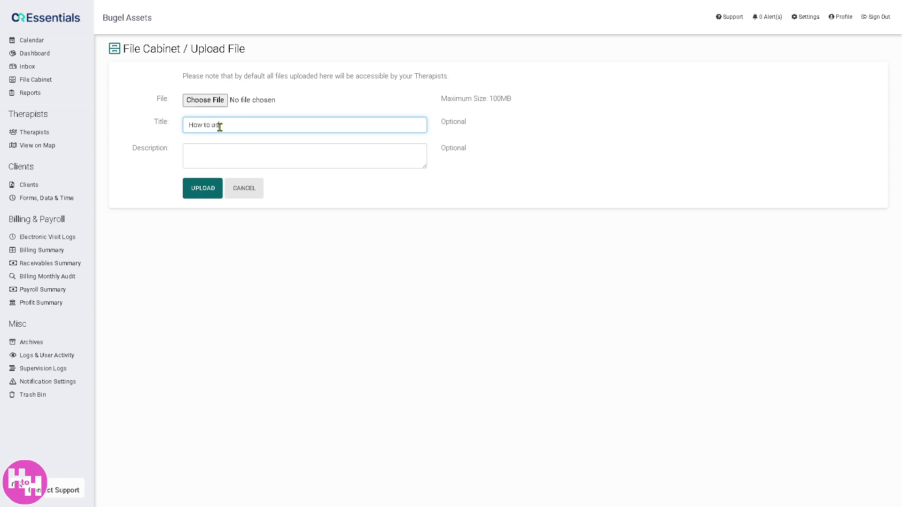
text(CENTRALREACH)
- Copy the title into the description, and upload the file with the white-background logo PNG attached
key(ctrl+a)
key(ctrl+c)
click(261, 153)
key(ctrl+v)
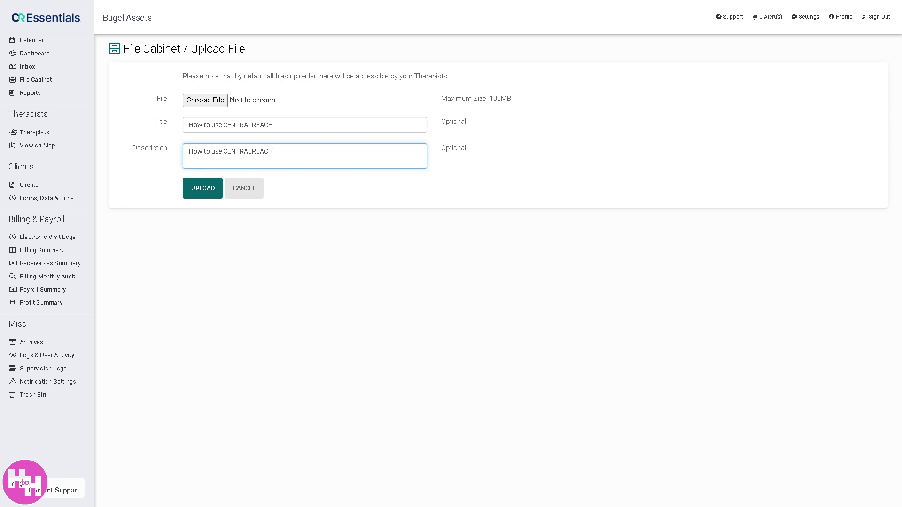
key(Return)
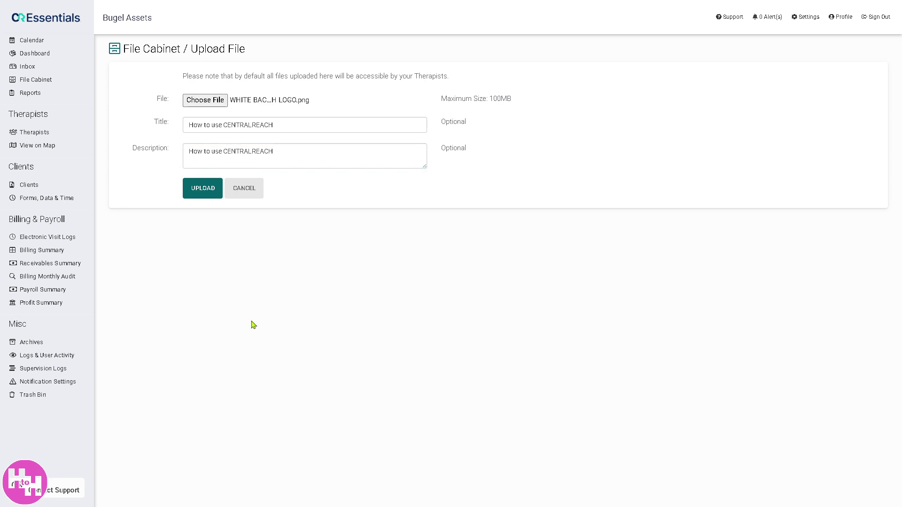
click(214, 193)
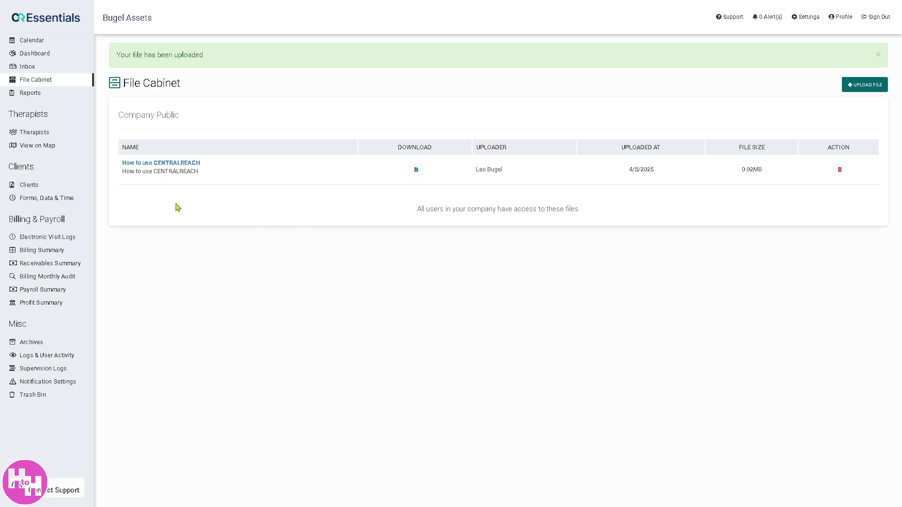
- Examine the therapist certifications report with its filter options, and the Unlinked Notes report
click(36, 94)
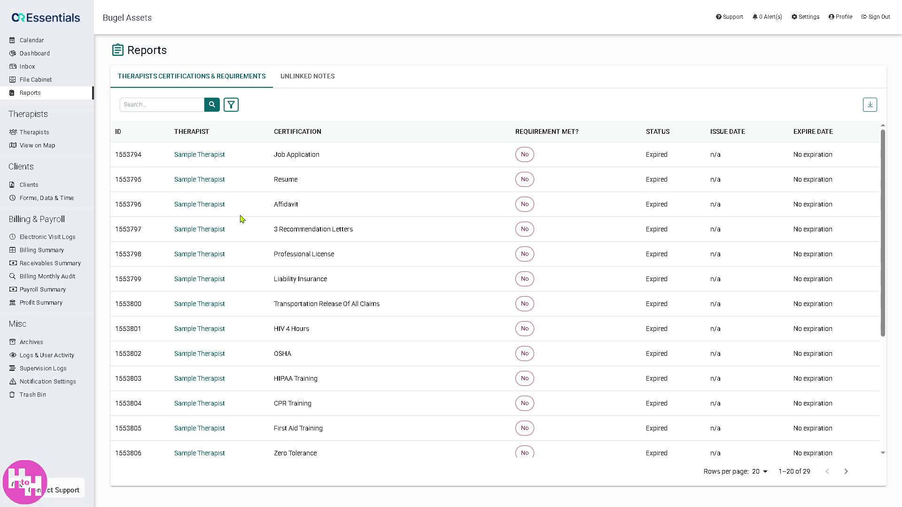
click(232, 106)
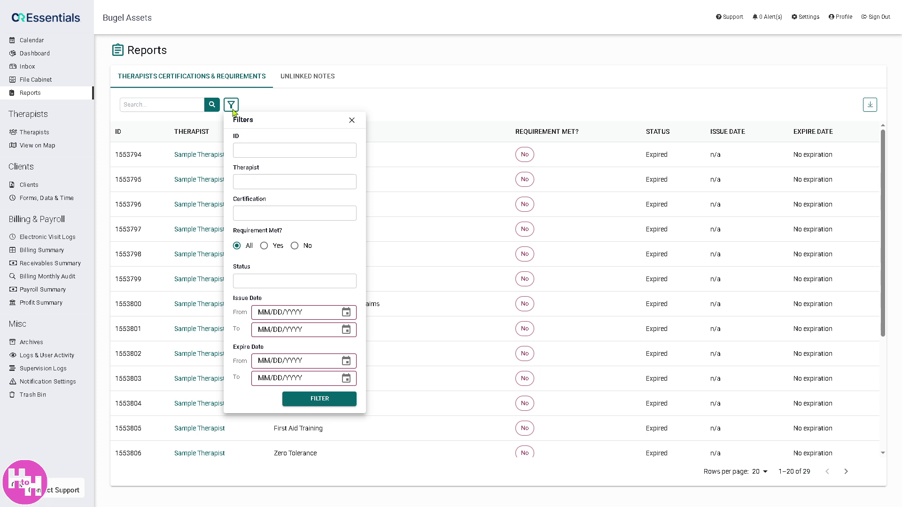
click(274, 150)
click(488, 129)
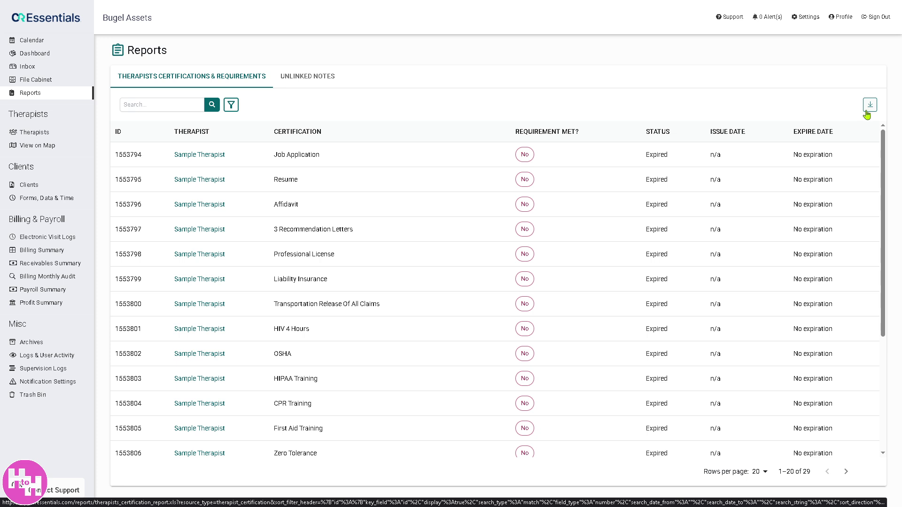
click(311, 79)
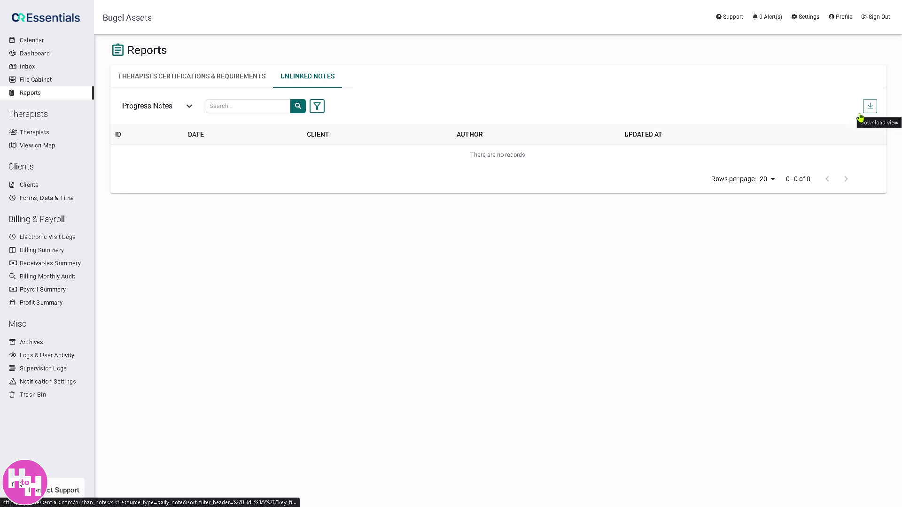
- Try to add a 1099 RBT (Assistant) therapist with level 69 and "How to use CENTRALREACH" as company, first and last name
click(53, 136)
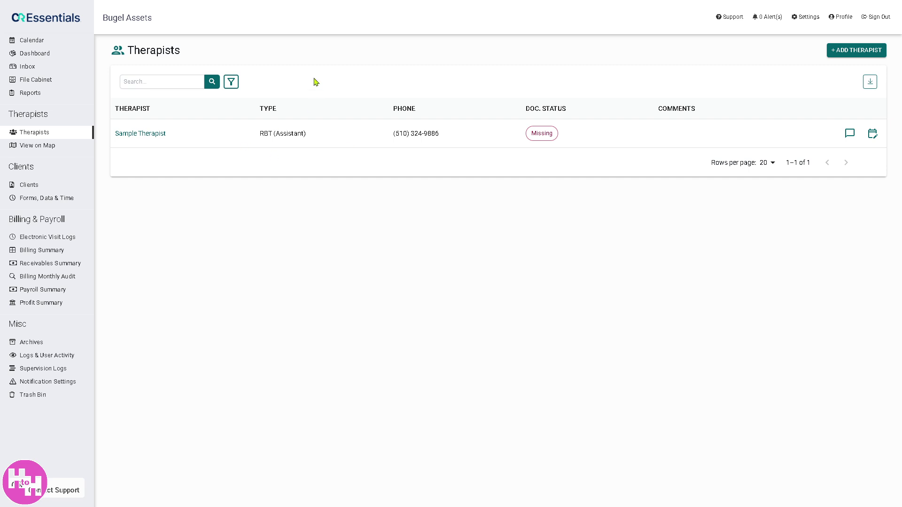
click(856, 51)
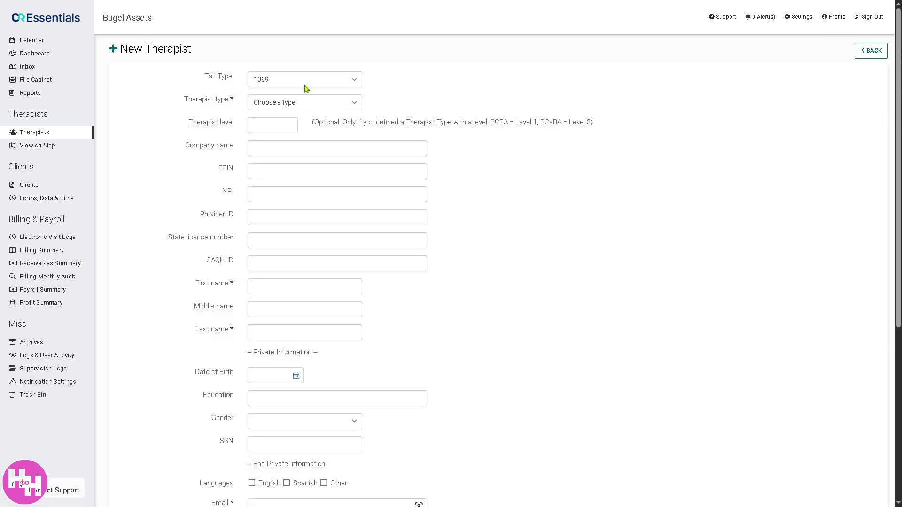
click(306, 83)
click(429, 85)
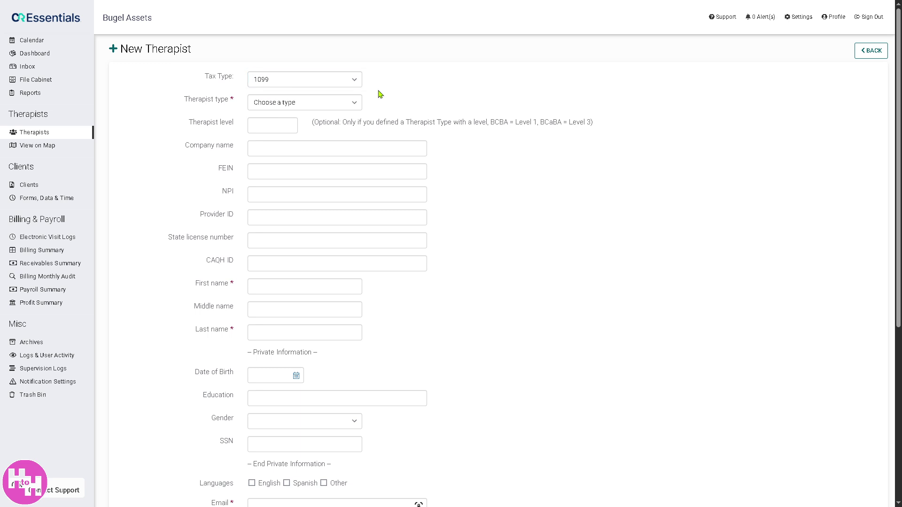
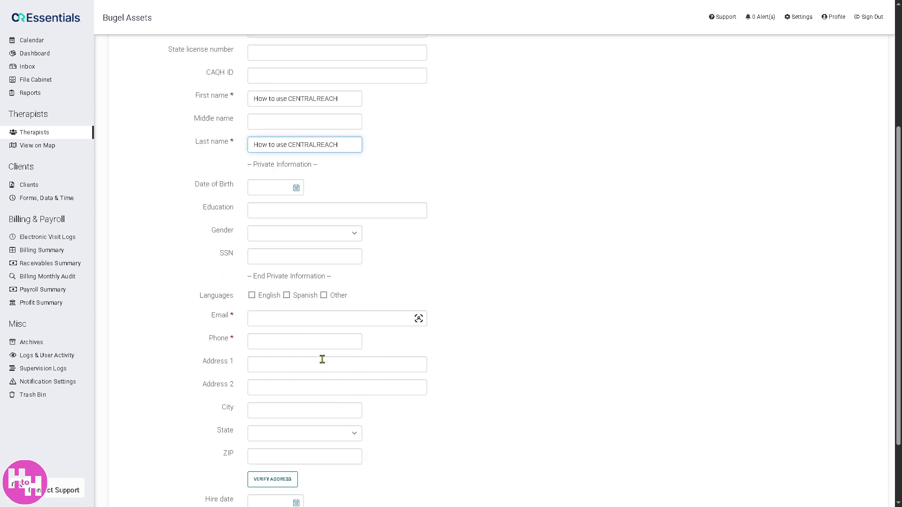
click(281, 476)
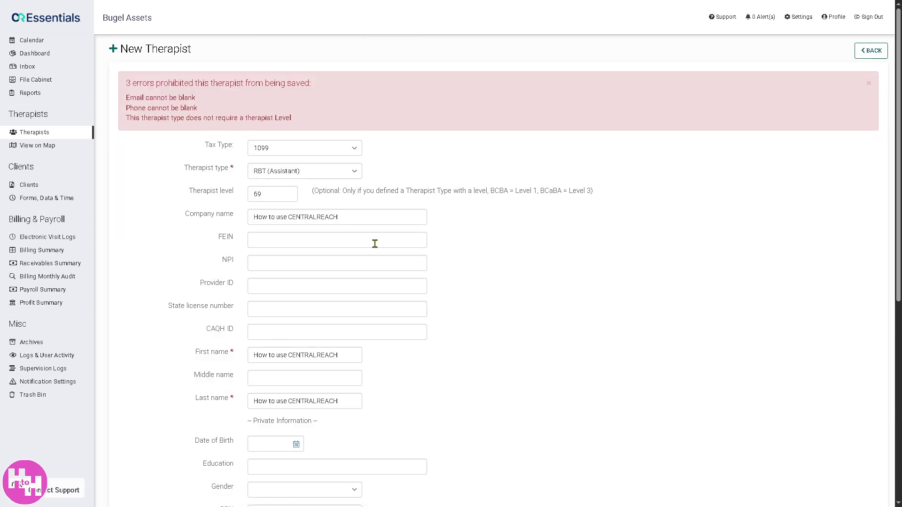
- Fill in the new therapist's email and phone number, and try to save the therapist again
scroll(373, 249, down, 3)
click(321, 437)
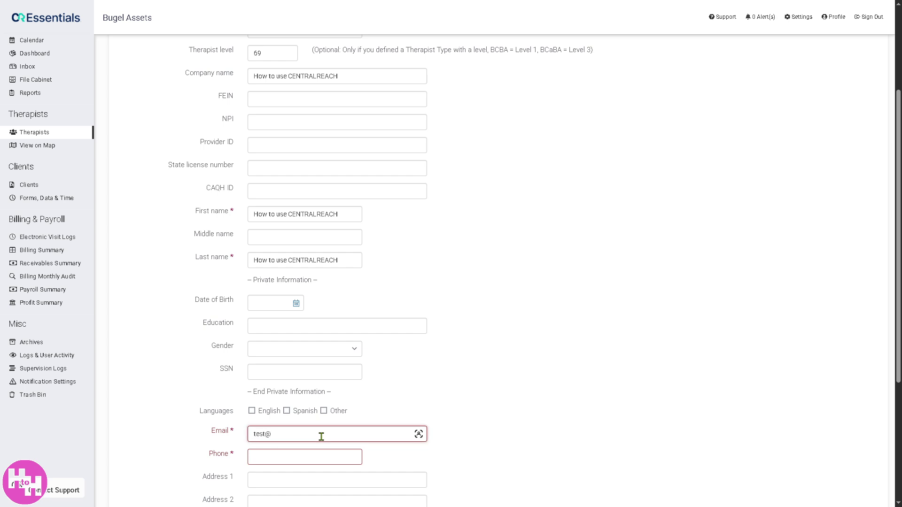
key(Tab)
text(6969696969)
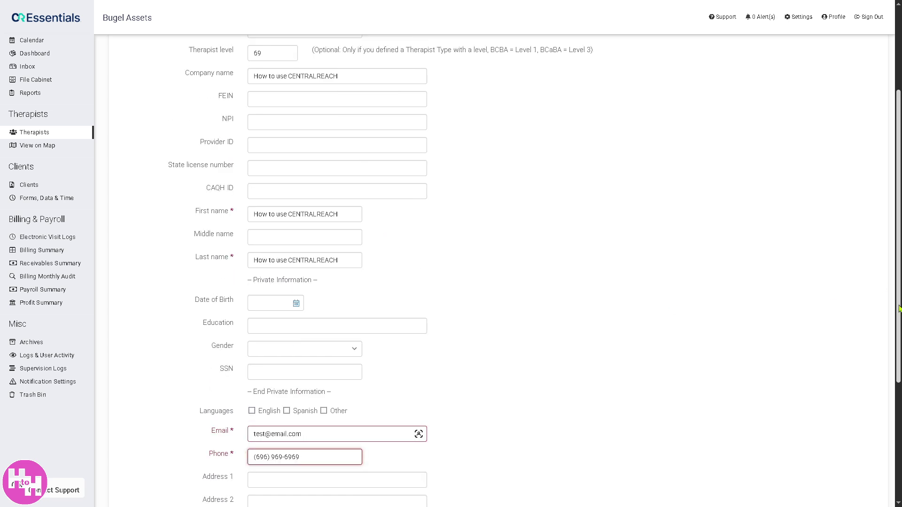
scroll(835, 295, down, 5)
click(279, 471)
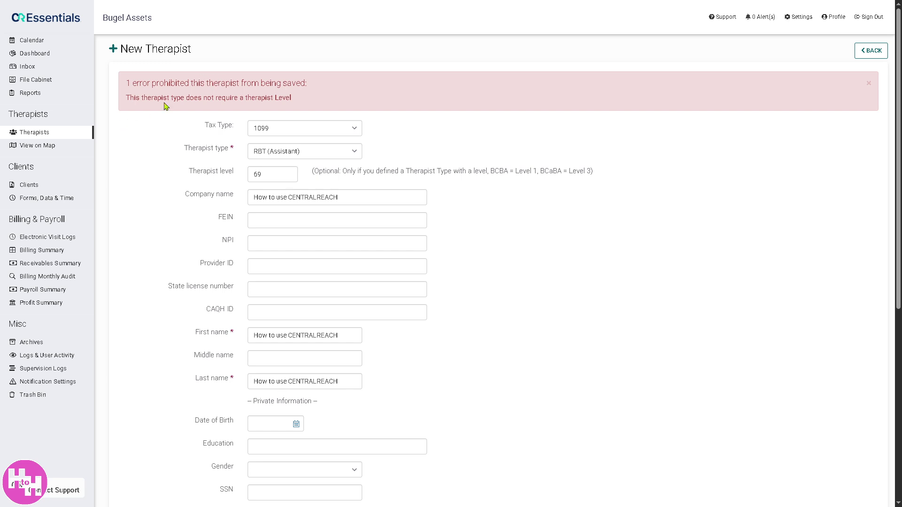
- Open the map of therapists and examine the area around Otsego Lake and Cooperstown more closely
click(34, 147)
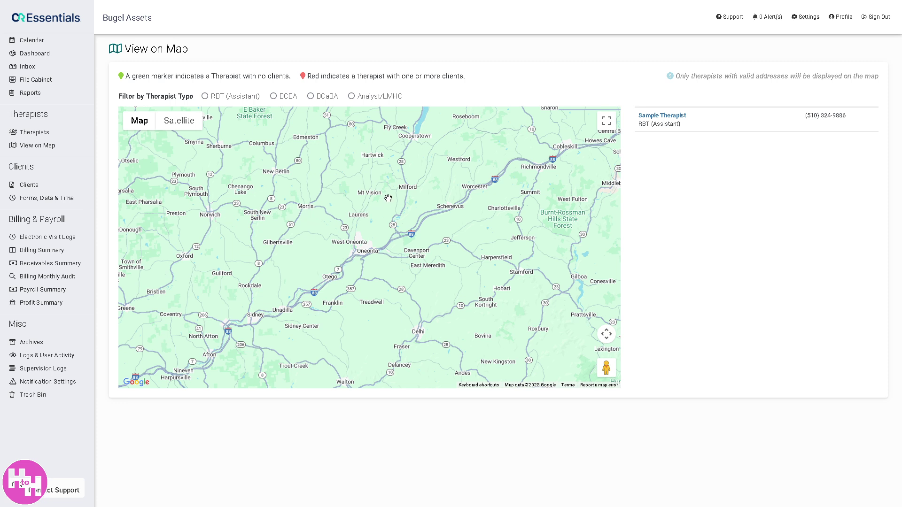
drag(387, 197, 348, 282)
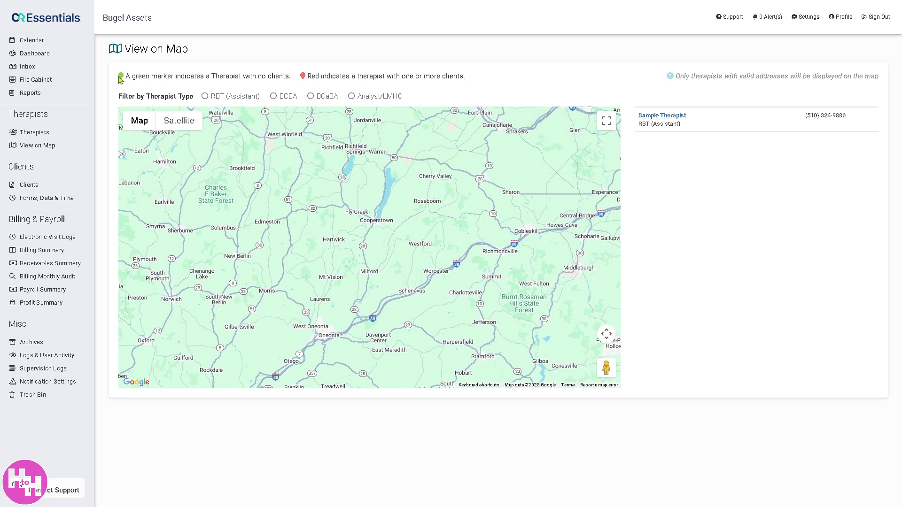
drag(277, 145, 267, 187)
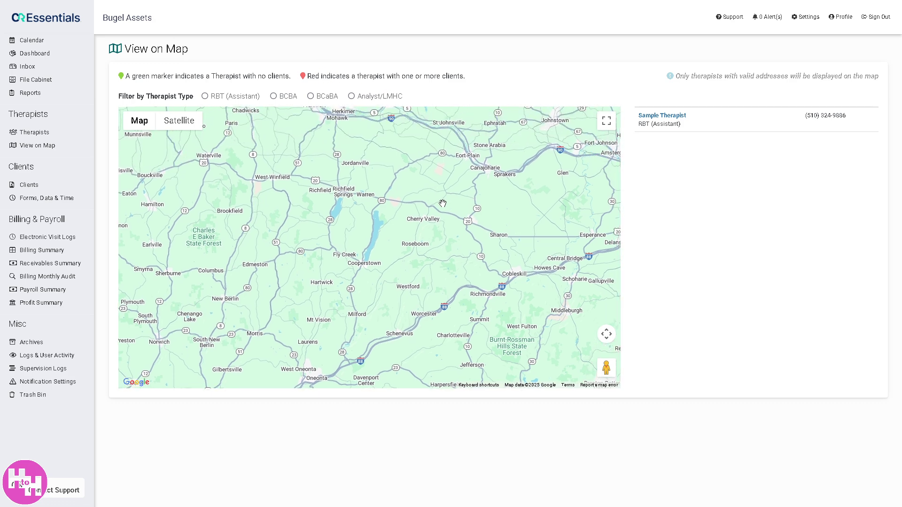
scroll(362, 219, up, 2)
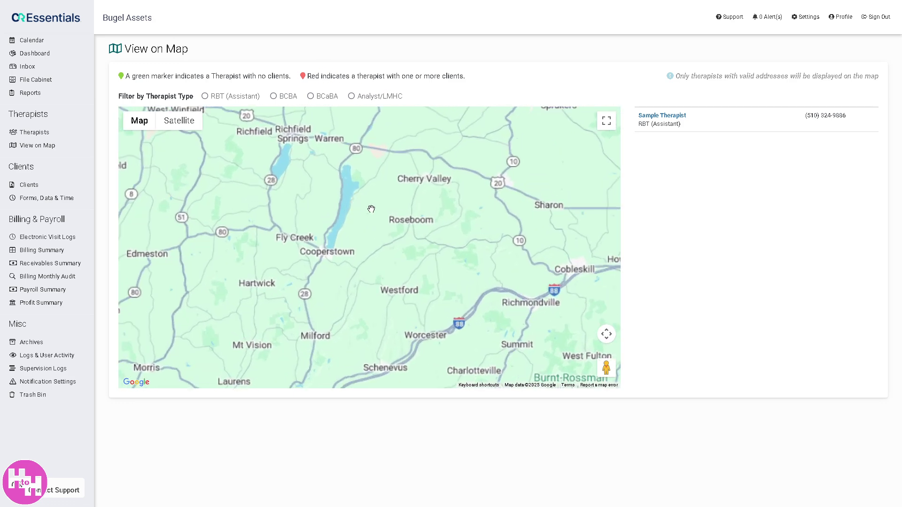
scroll(371, 209, up, 3)
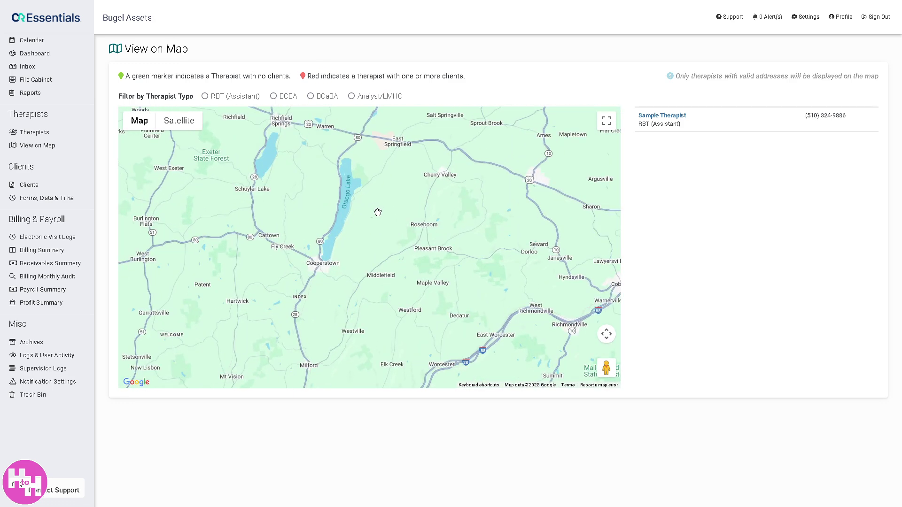
- Filter the therapist map by RBT (Assistant), BCBA and Analyst/LMHC, and look over the surrounding area
click(205, 97)
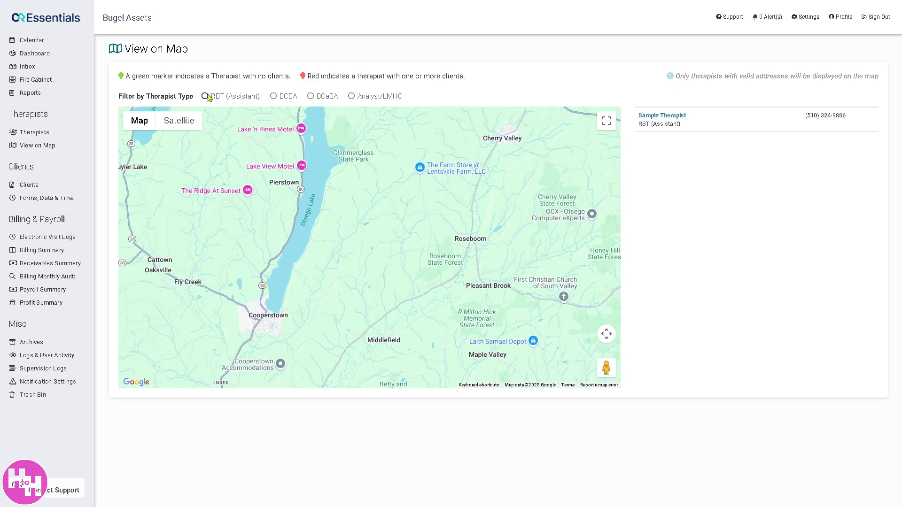
click(274, 96)
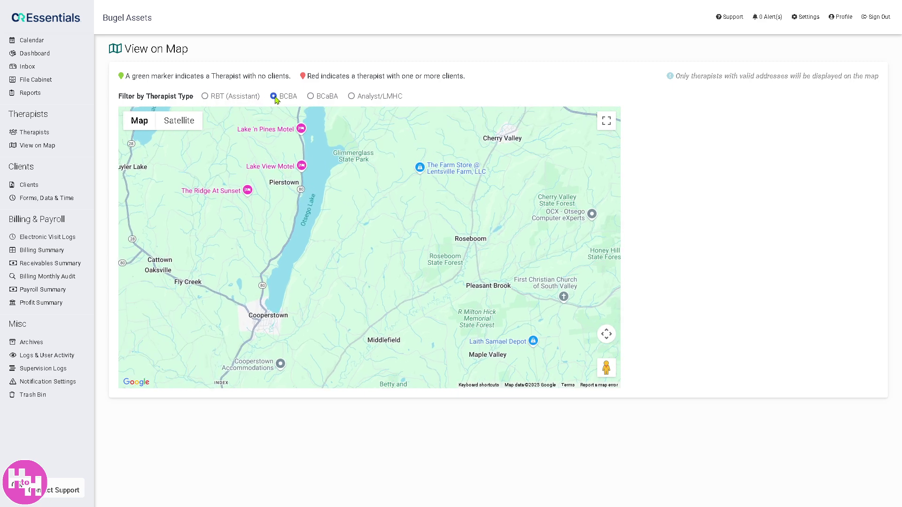
click(353, 97)
scroll(326, 232, up, 1)
drag(353, 231, 315, 233)
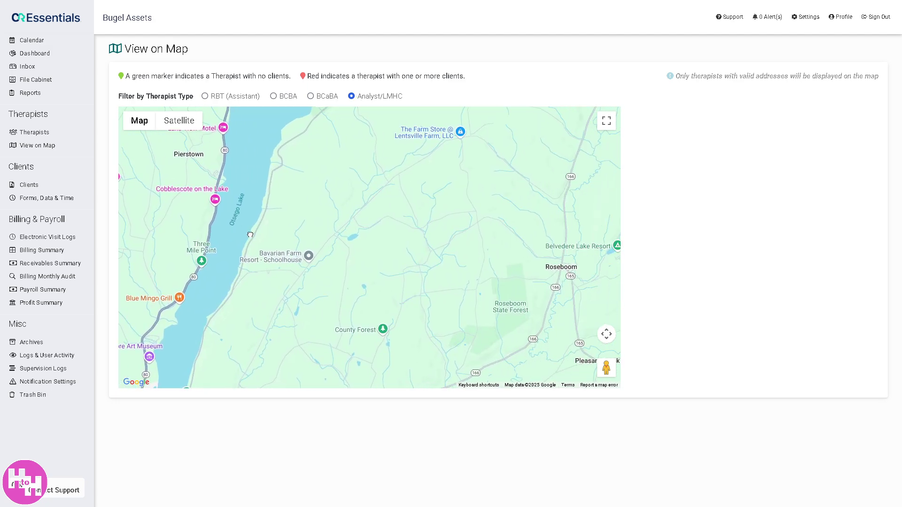
drag(394, 231, 416, 200)
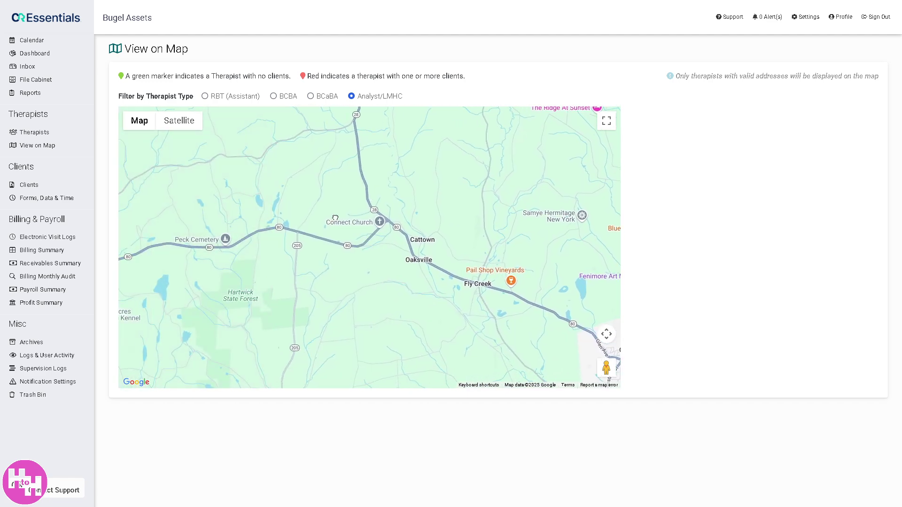
drag(288, 211, 328, 197)
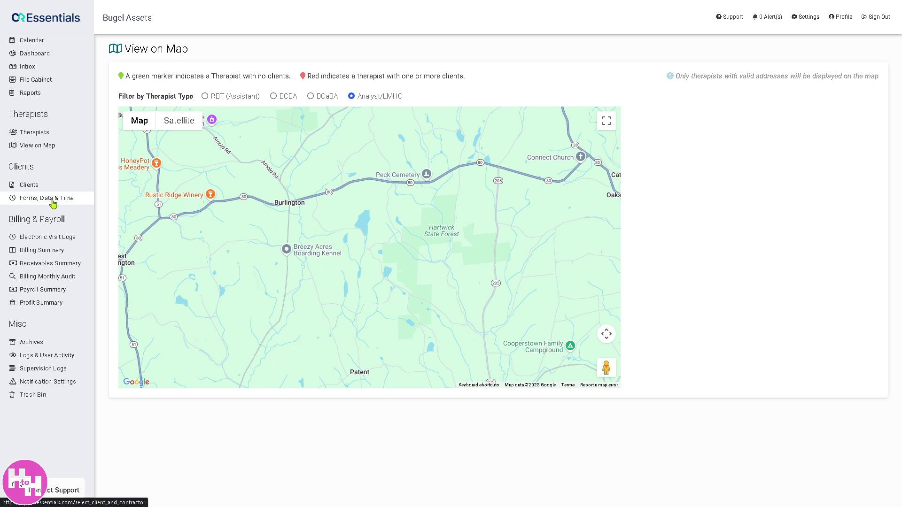
- Examine the sample client's personnel assignments under Forms, Data & Time, and open the linked client profile
click(37, 198)
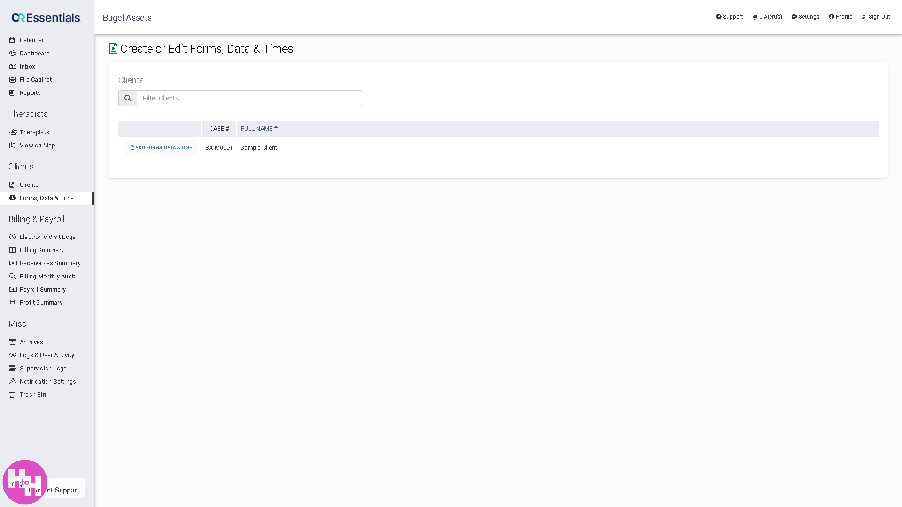
click(168, 149)
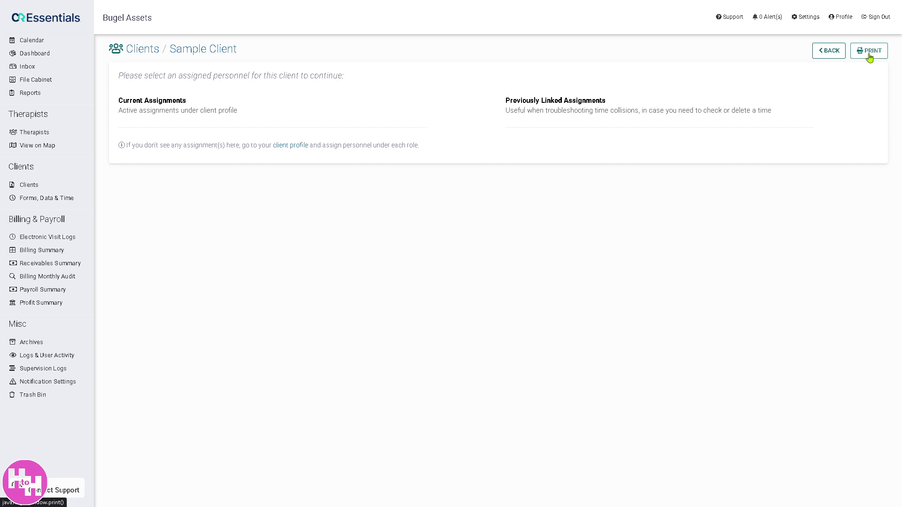
click(67, 202)
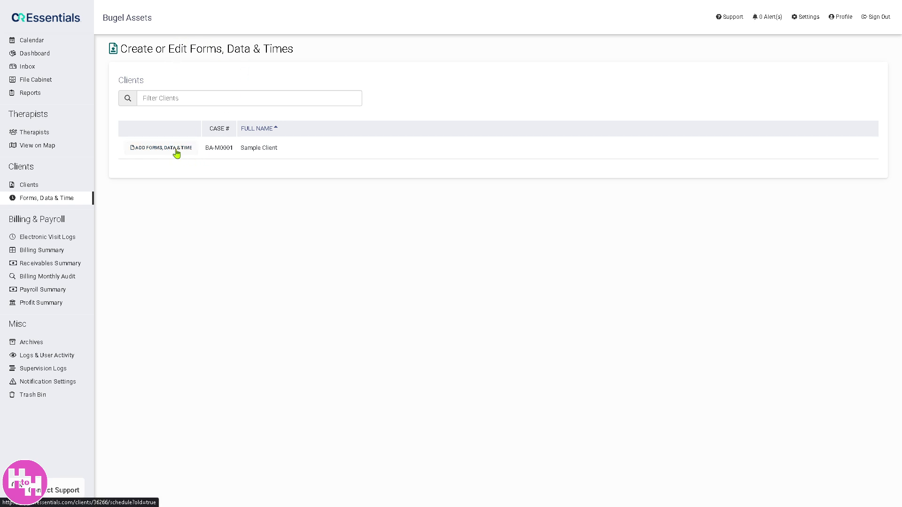
click(175, 153)
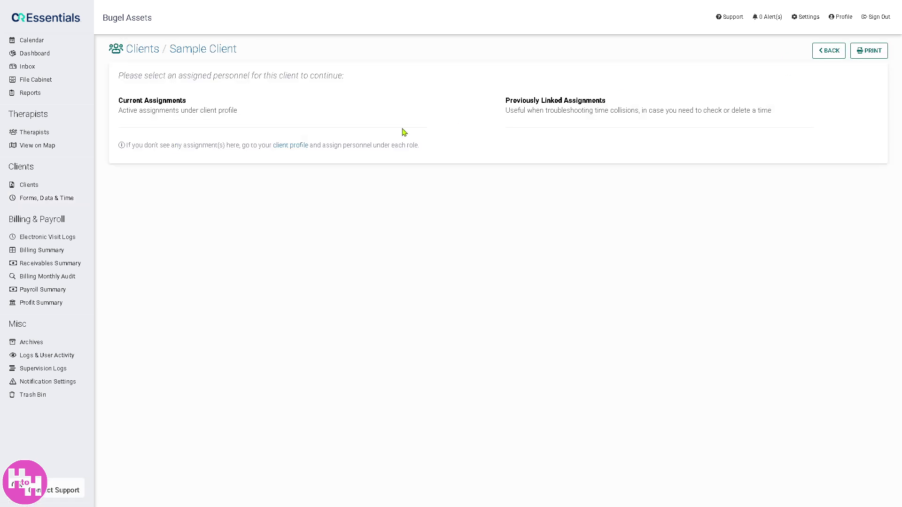
click(291, 145)
- Review the Electronic Visit Logs, Billing Summary and Receivables Summary pages
click(50, 241)
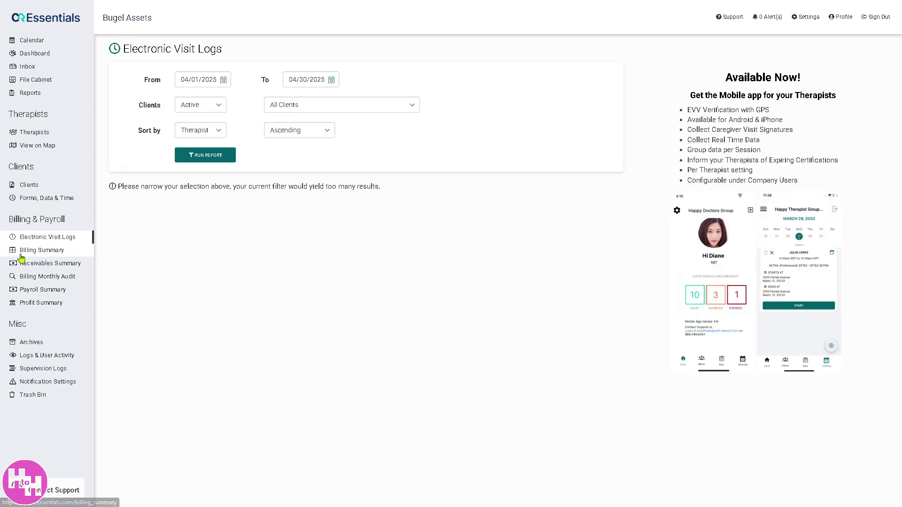
click(35, 254)
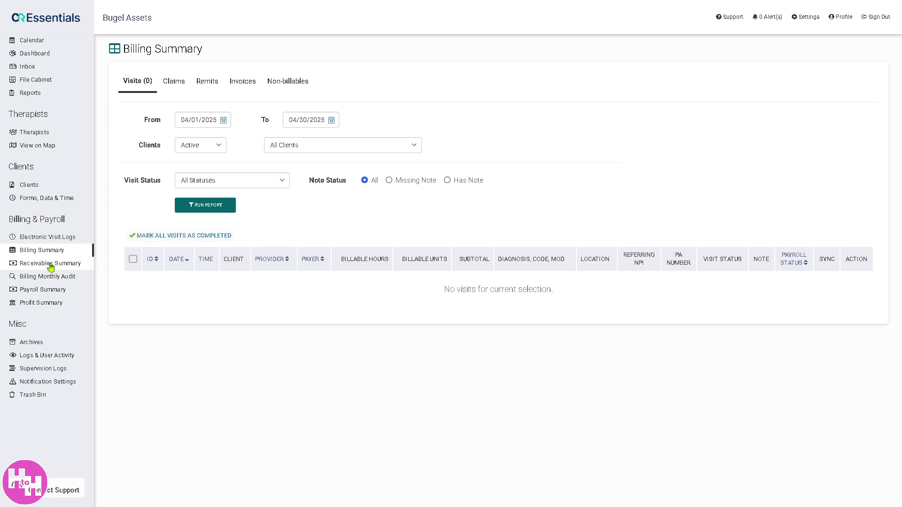
click(52, 266)
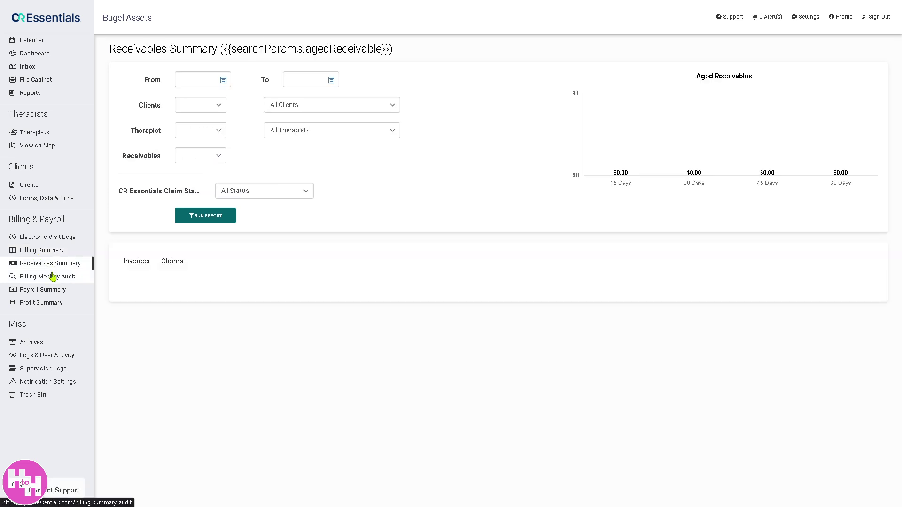
click(57, 267)
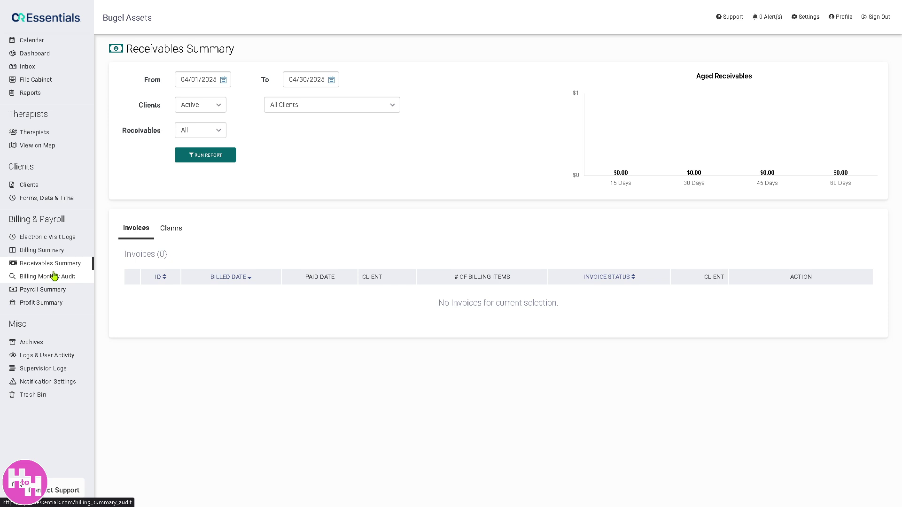
- Review the Billing Monthly Audit, Payroll Summary and Profit Summary pages
click(54, 278)
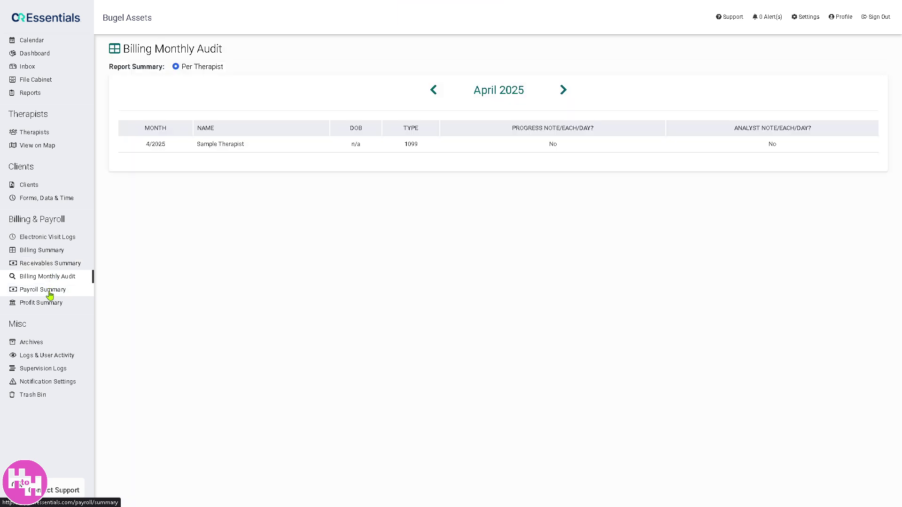
click(51, 294)
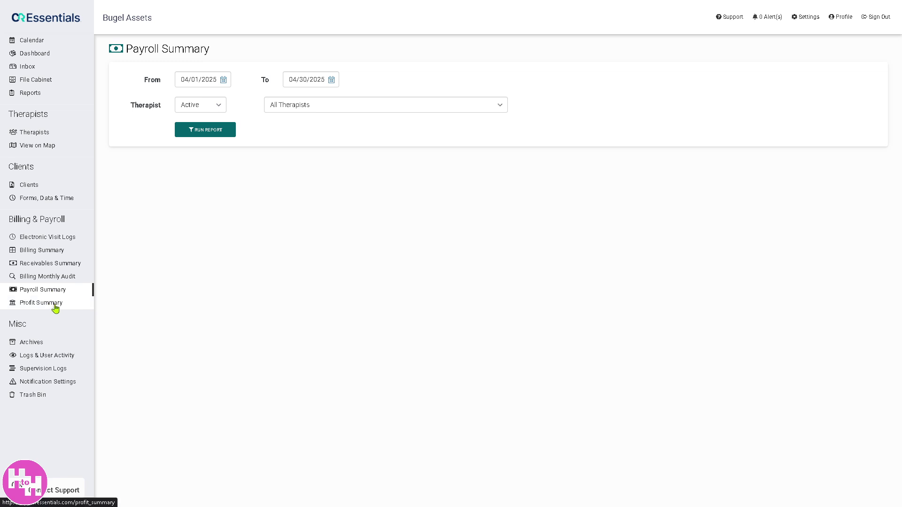
click(56, 307)
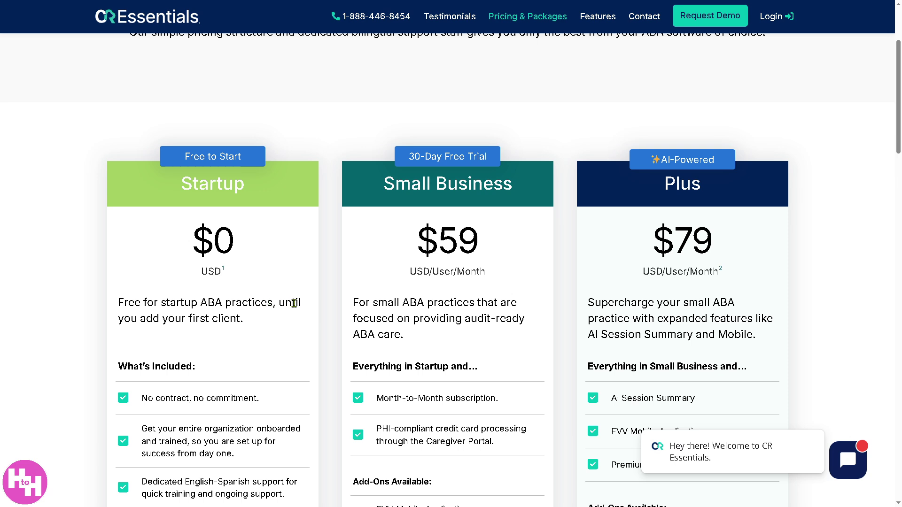
- Compare the Startup, Small Business and Plus plans on the CR Essentials website, including prices and the free trial, and return to its home page
scroll(295, 303, down, 2)
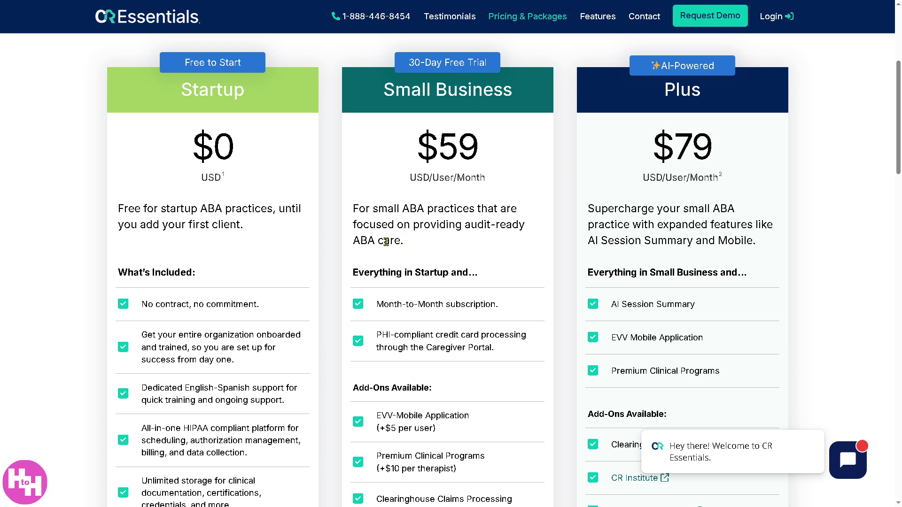
drag(354, 209, 451, 251)
scroll(526, 230, up, 1)
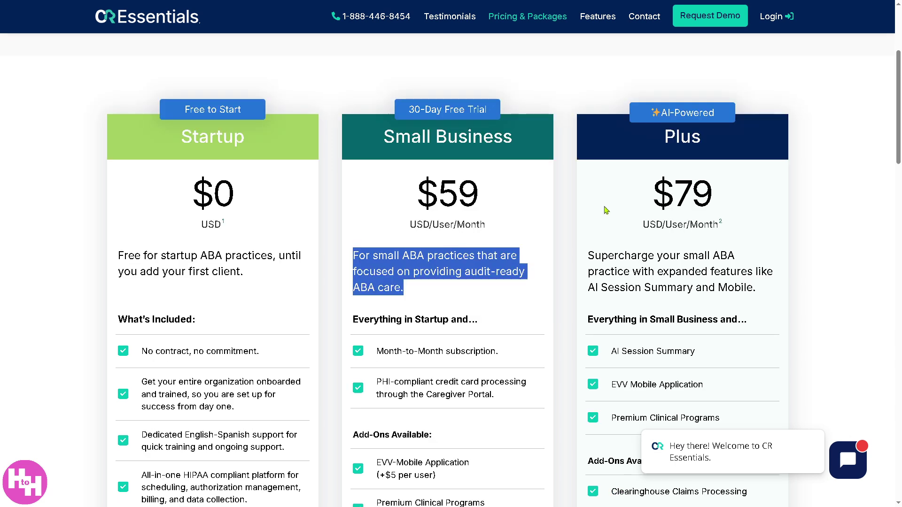
drag(649, 200, 740, 208)
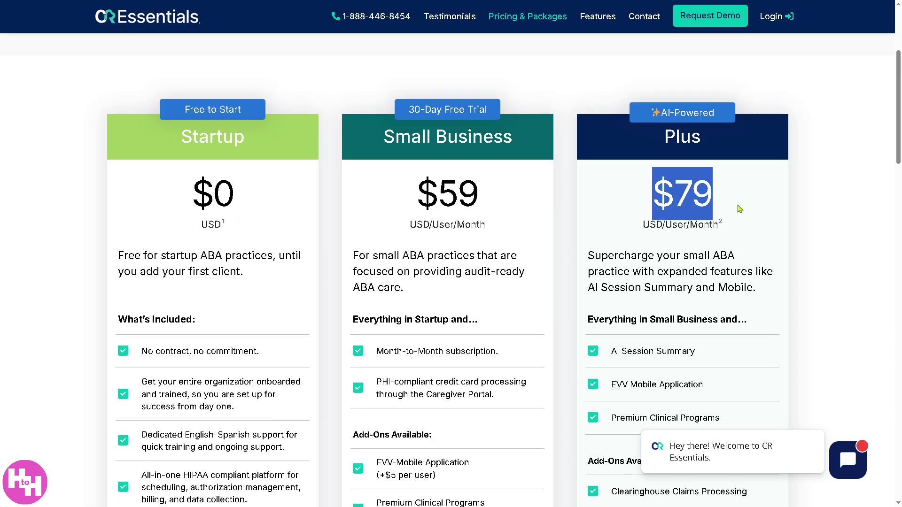
scroll(394, 212, down, 1)
click(449, 148)
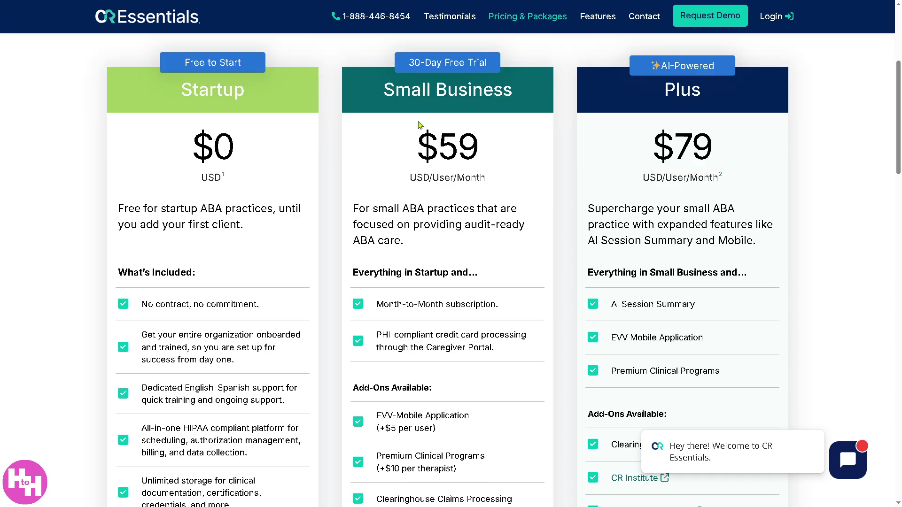
drag(406, 63, 499, 66)
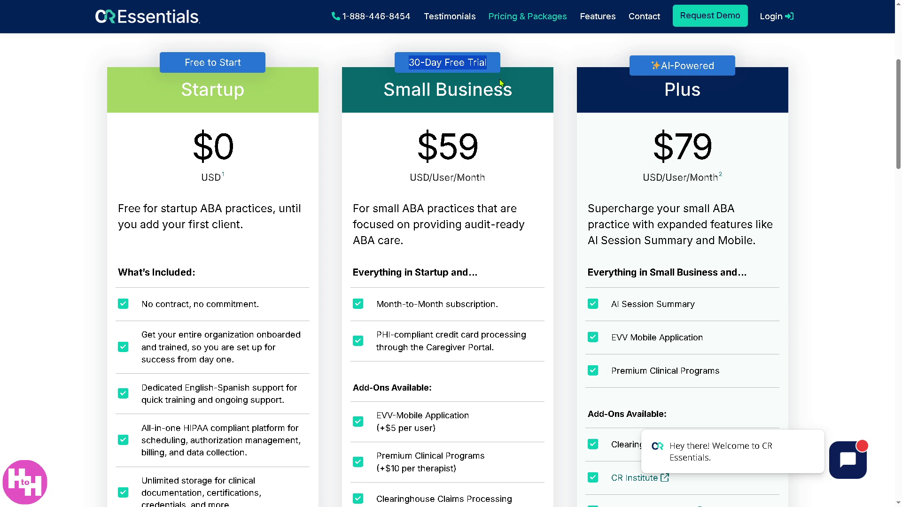
scroll(489, 178, down, 2)
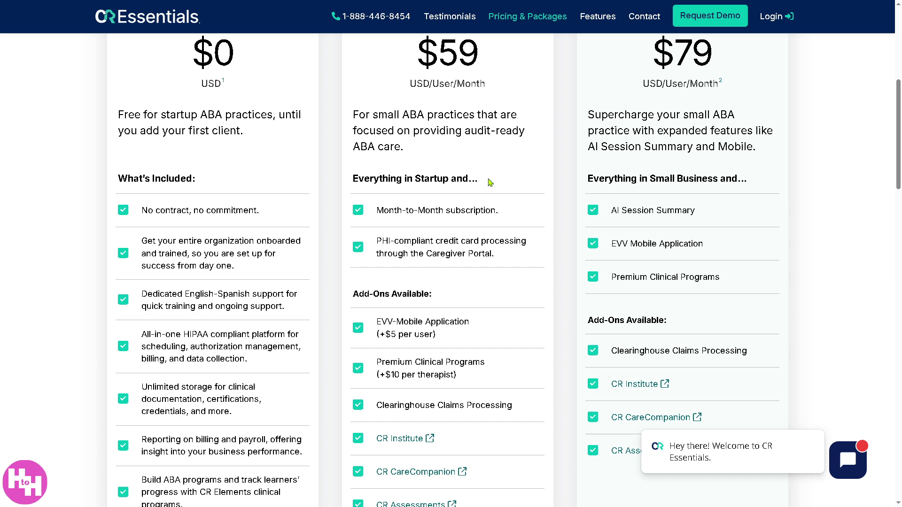
scroll(490, 182, up, 1)
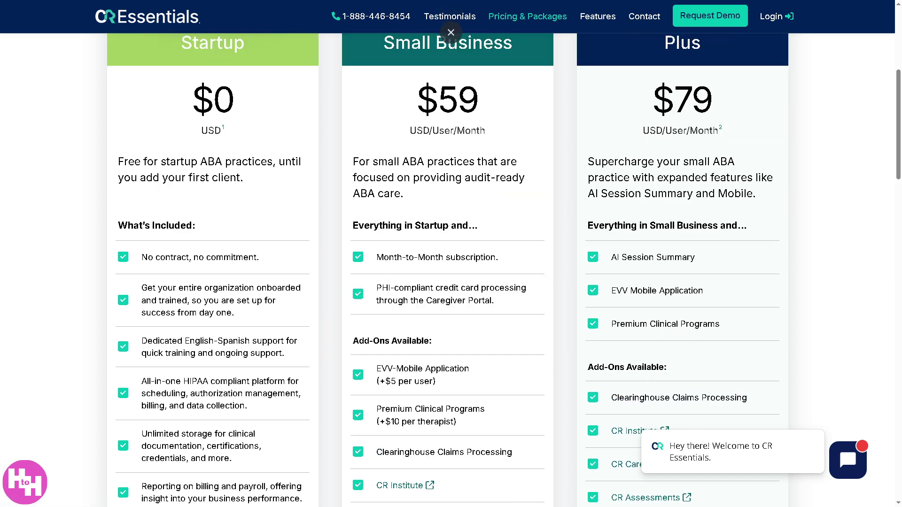
key(alt+Left)
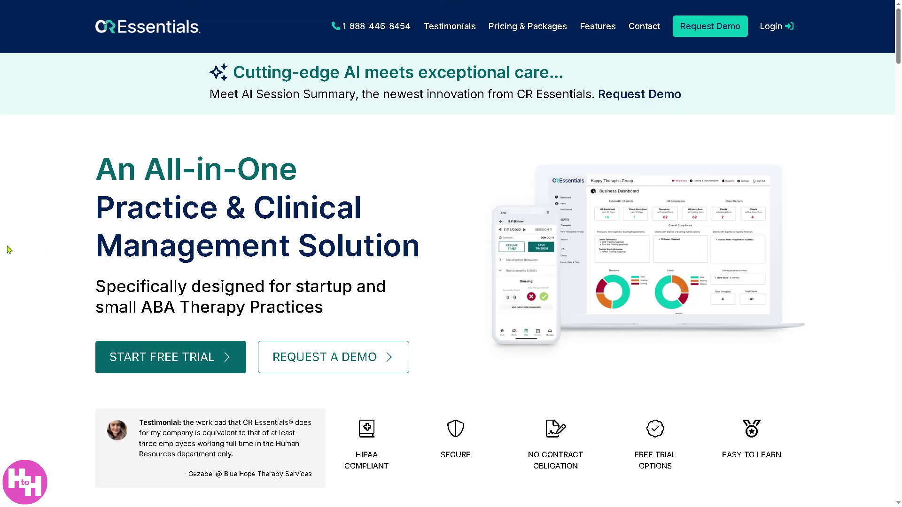